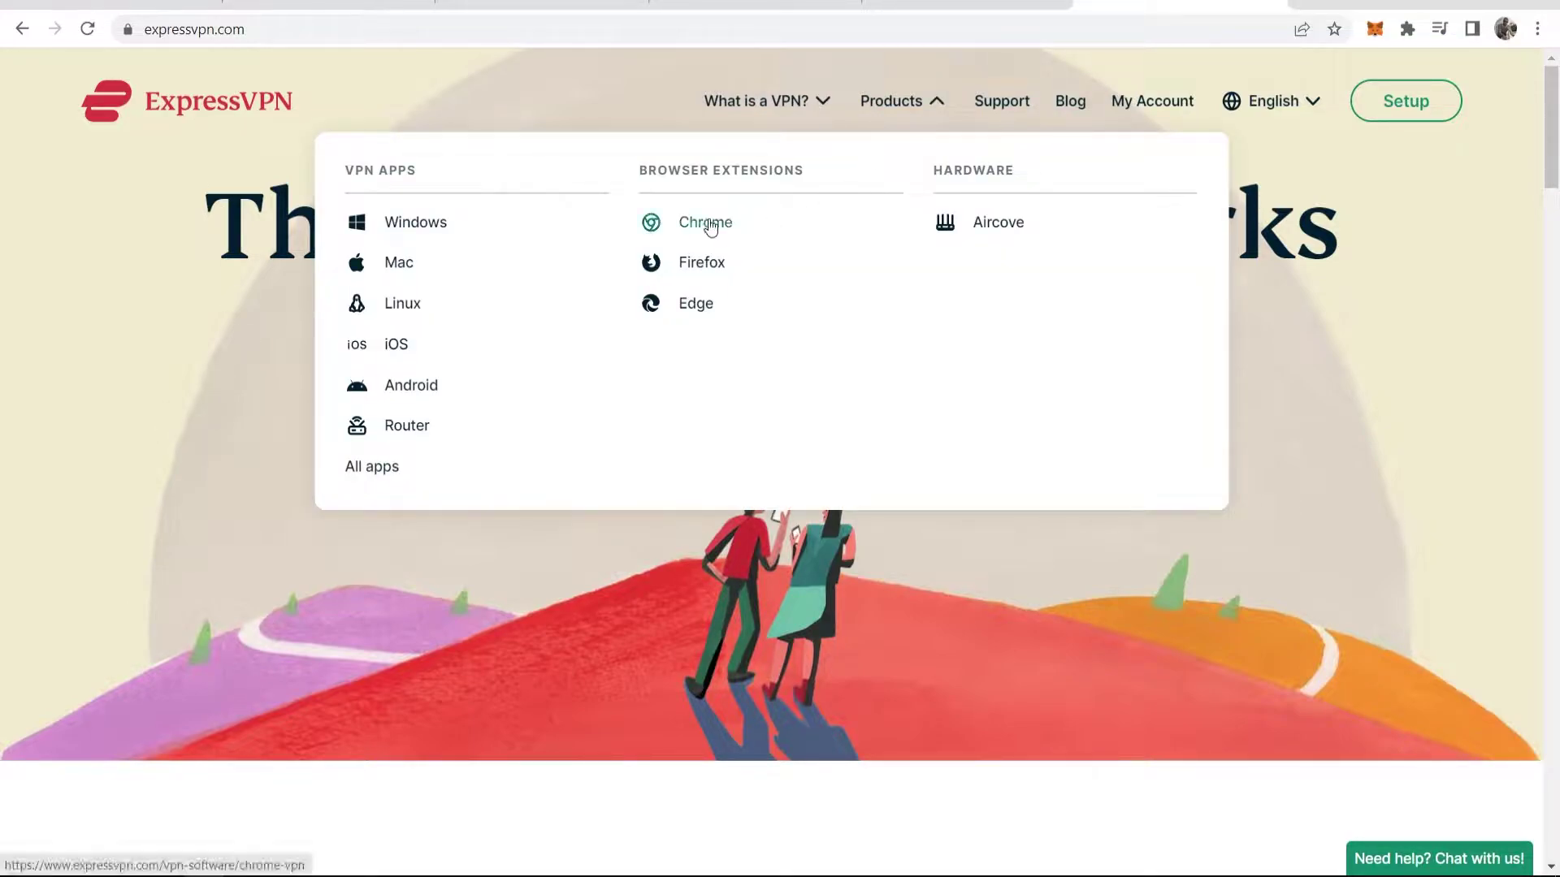
- Open the ExpressVPN Chrome extension page and highlight its two-line heading
{"action": "left_click", "coordinate": [664, 222]}
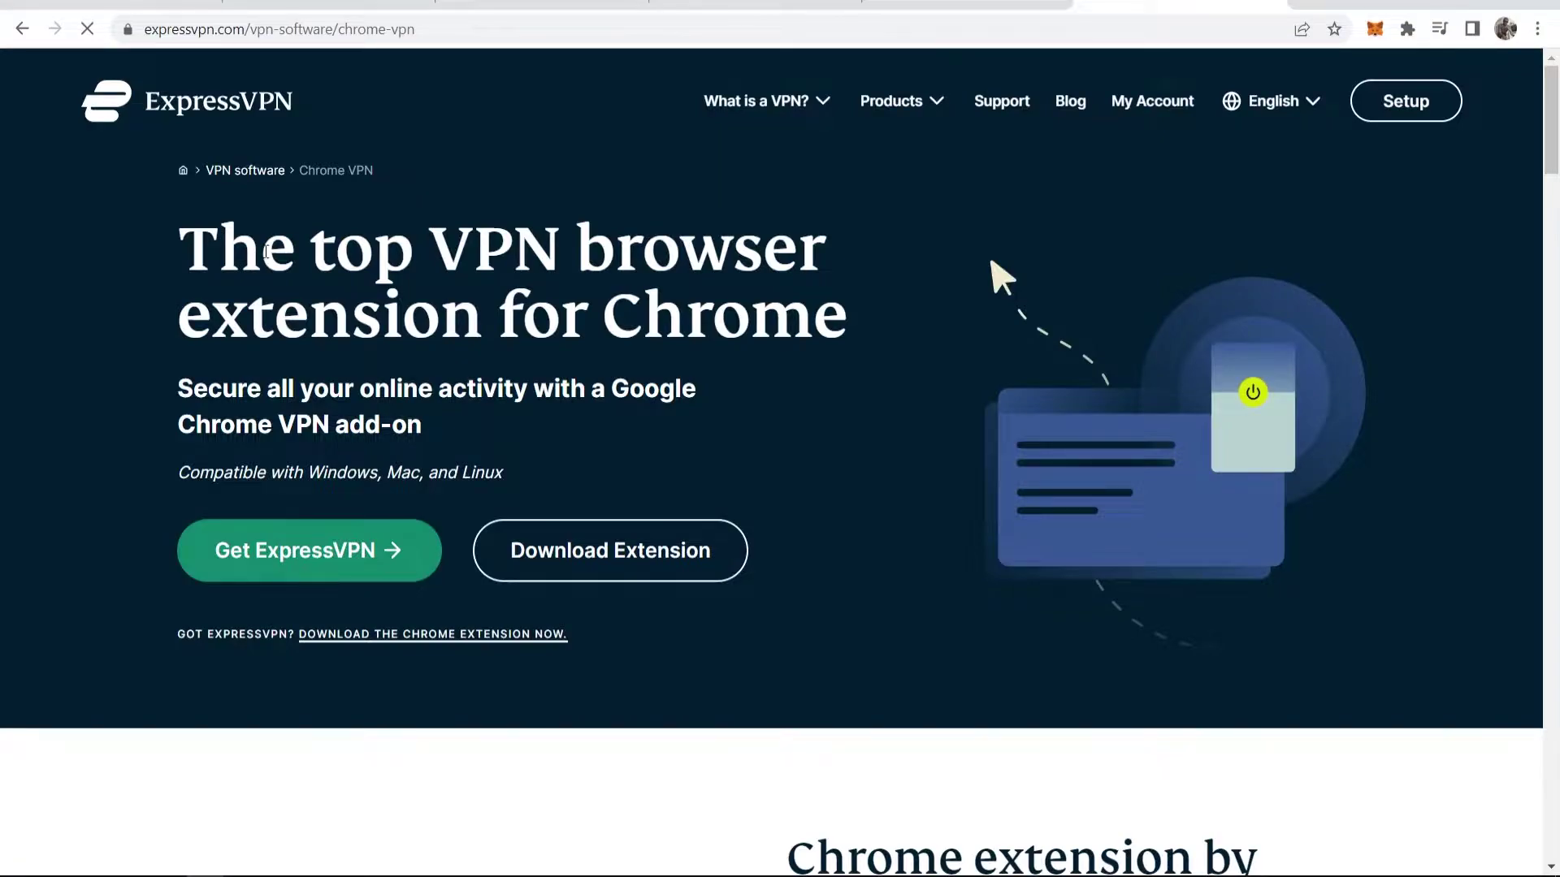
{"action": "mouse_move", "coordinate": [179, 250]}
{"action": "left_mouse_down"}
{"action": "mouse_move", "coordinate": [848, 267]}
{"action": "mouse_move", "coordinate": [864, 330]}
{"action": "left_mouse_up"}
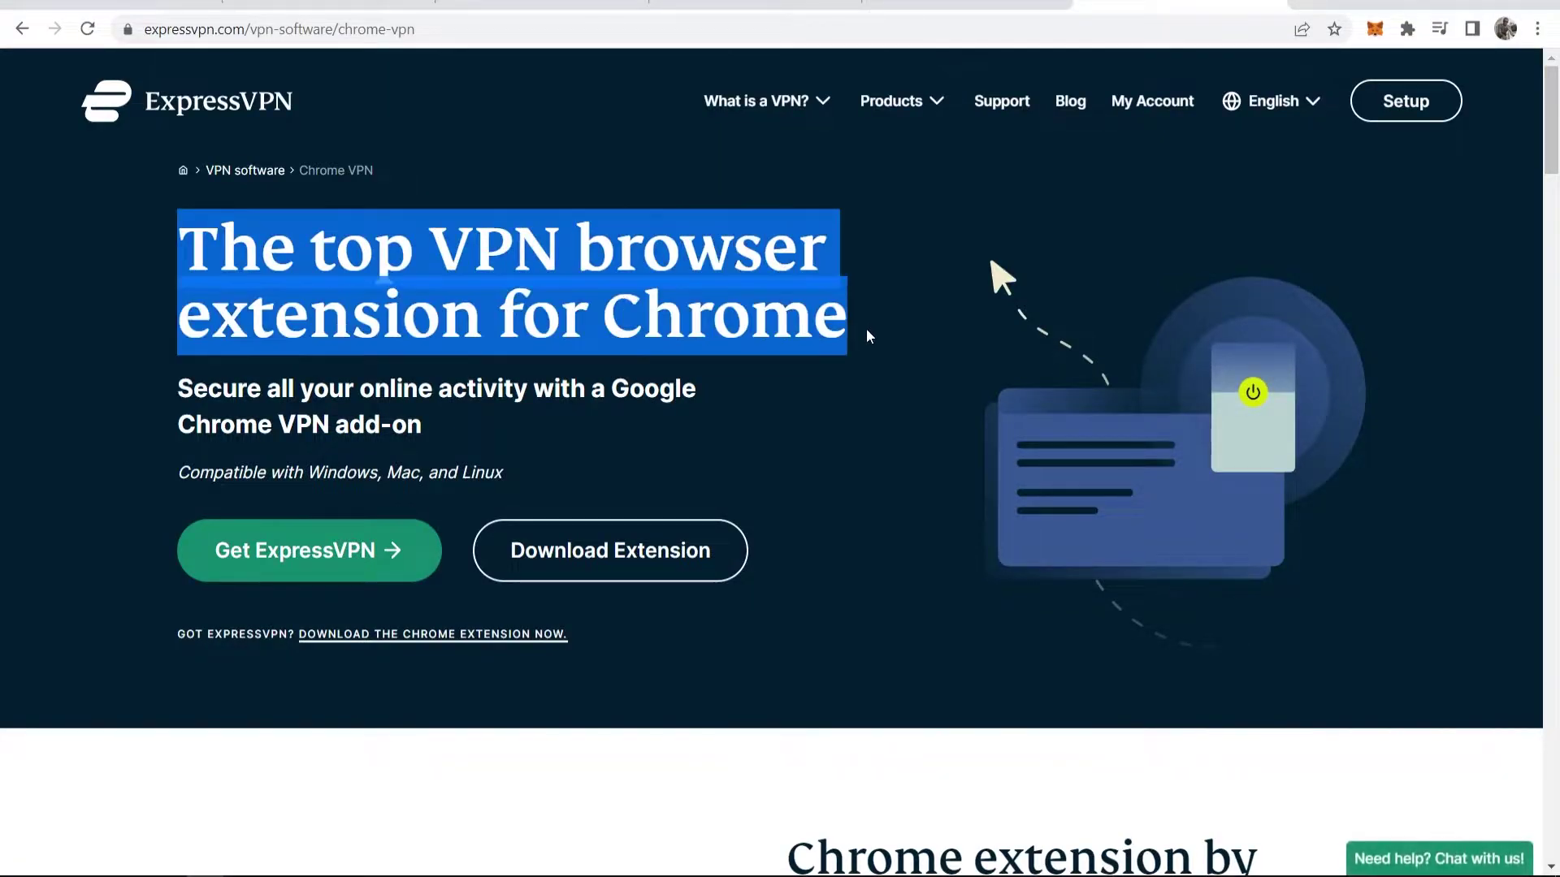
{"action": "left_click", "coordinate": [881, 255]}
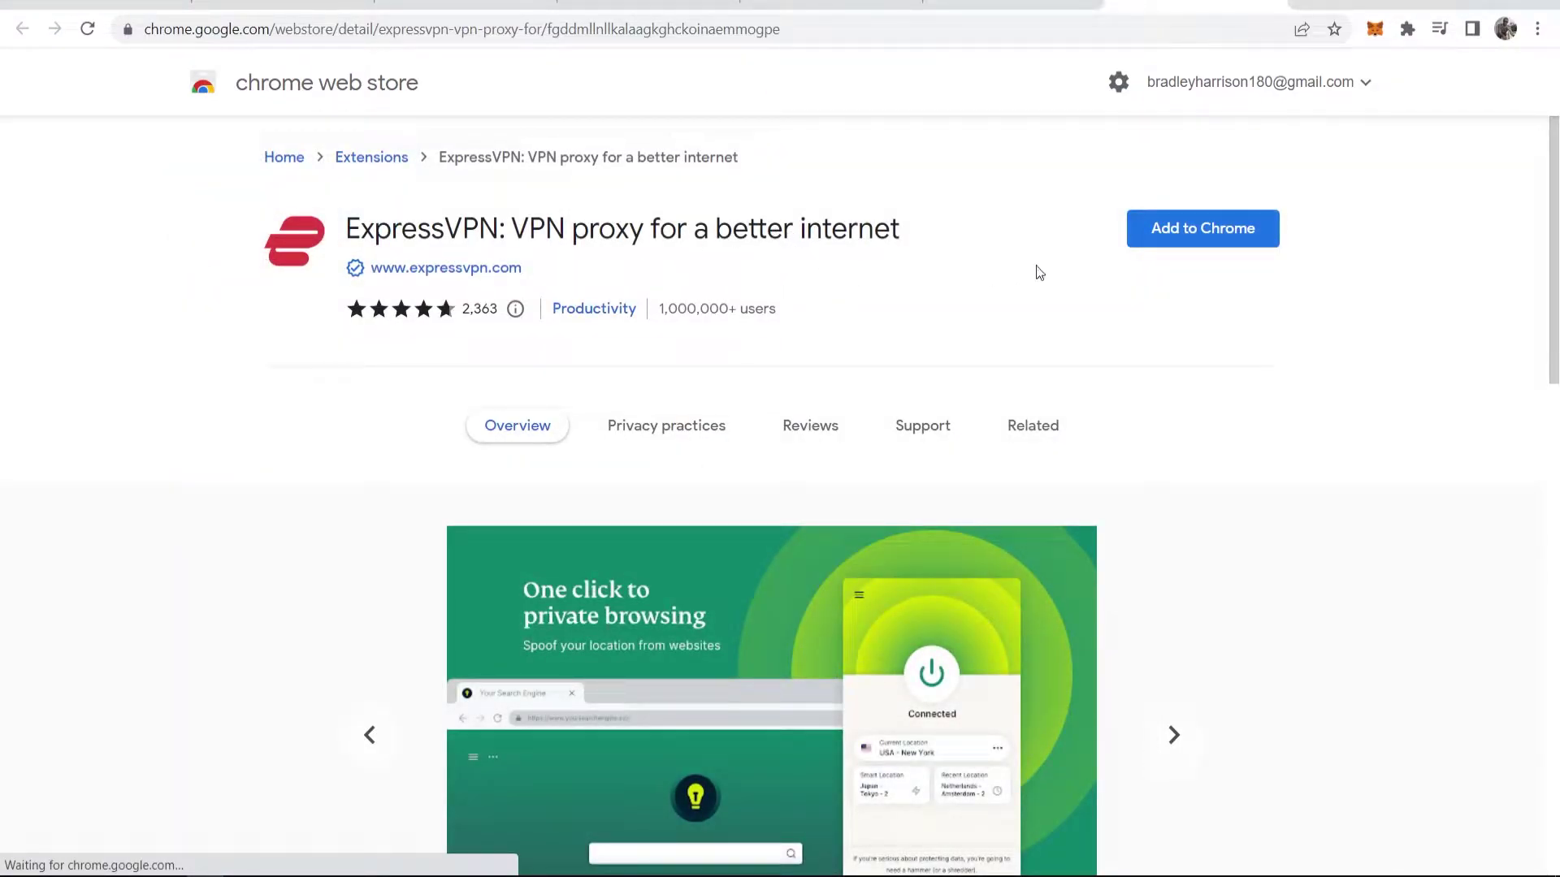
- Add the ExpressVPN extension to Chrome and confirm the permission prompt
{"action": "left_click", "coordinate": [1209, 232]}
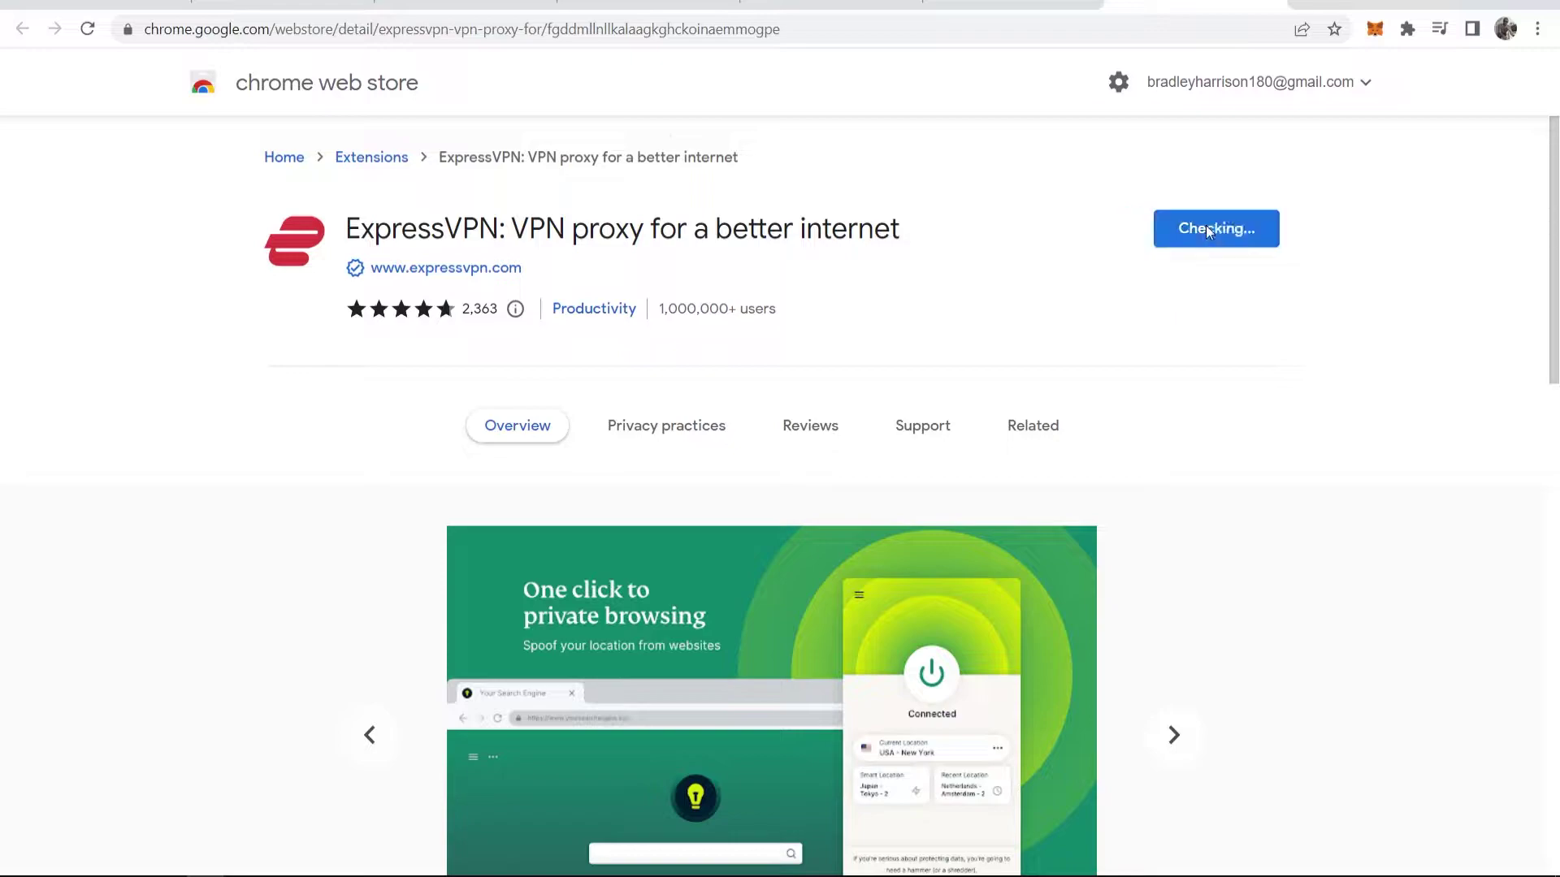
{"action": "left_click", "coordinate": [860, 285]}
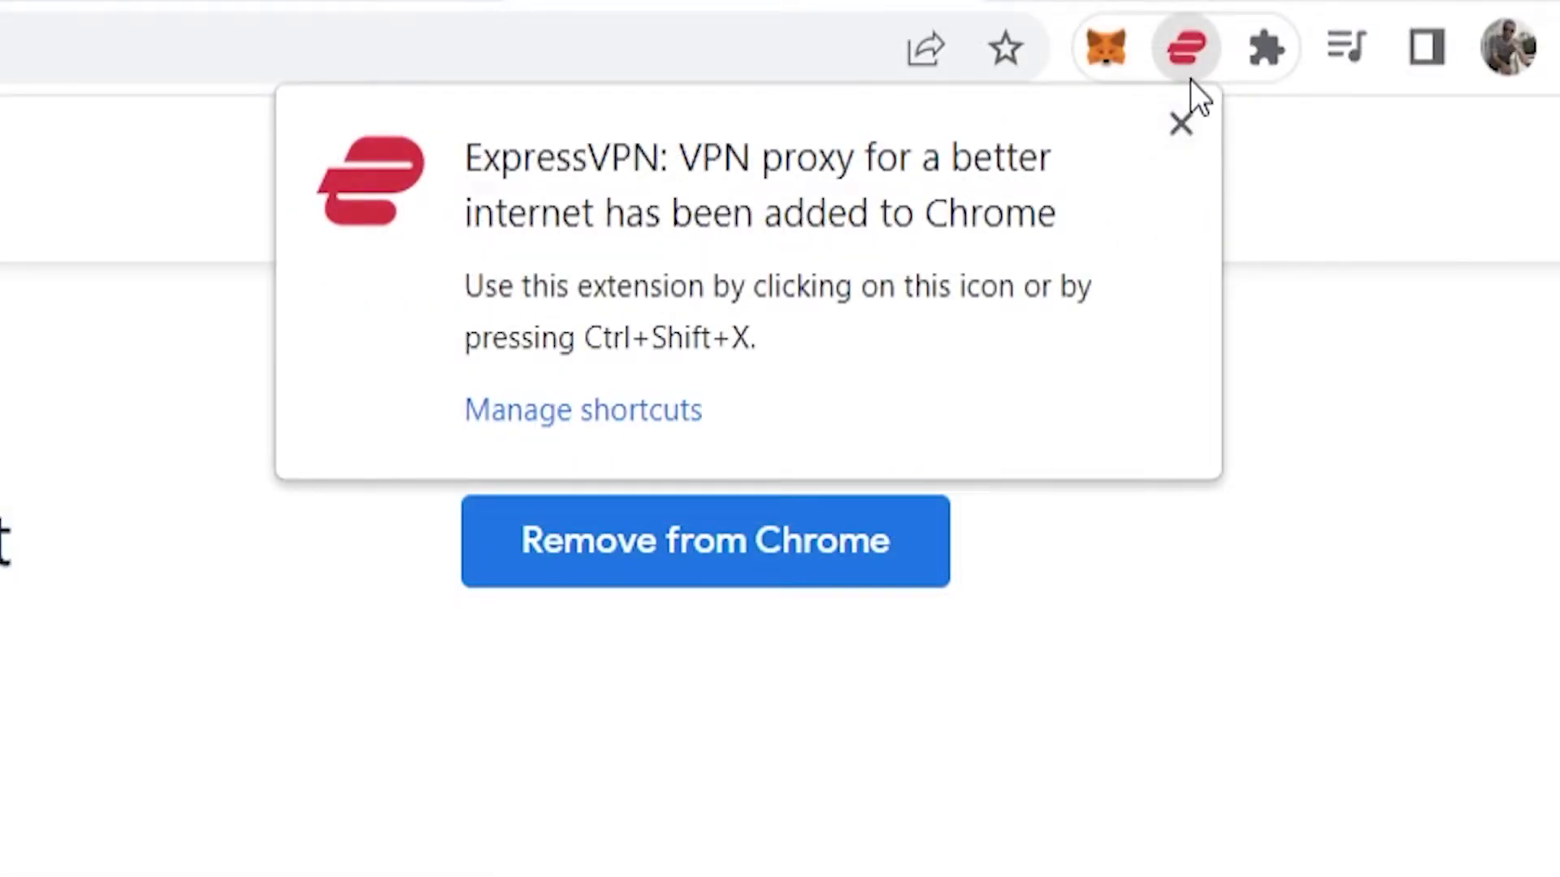
- Dismiss the 'added to Chrome' notice and launch ExpressVPN from the Extensions menu
{"action": "left_click", "coordinate": [1193, 131]}
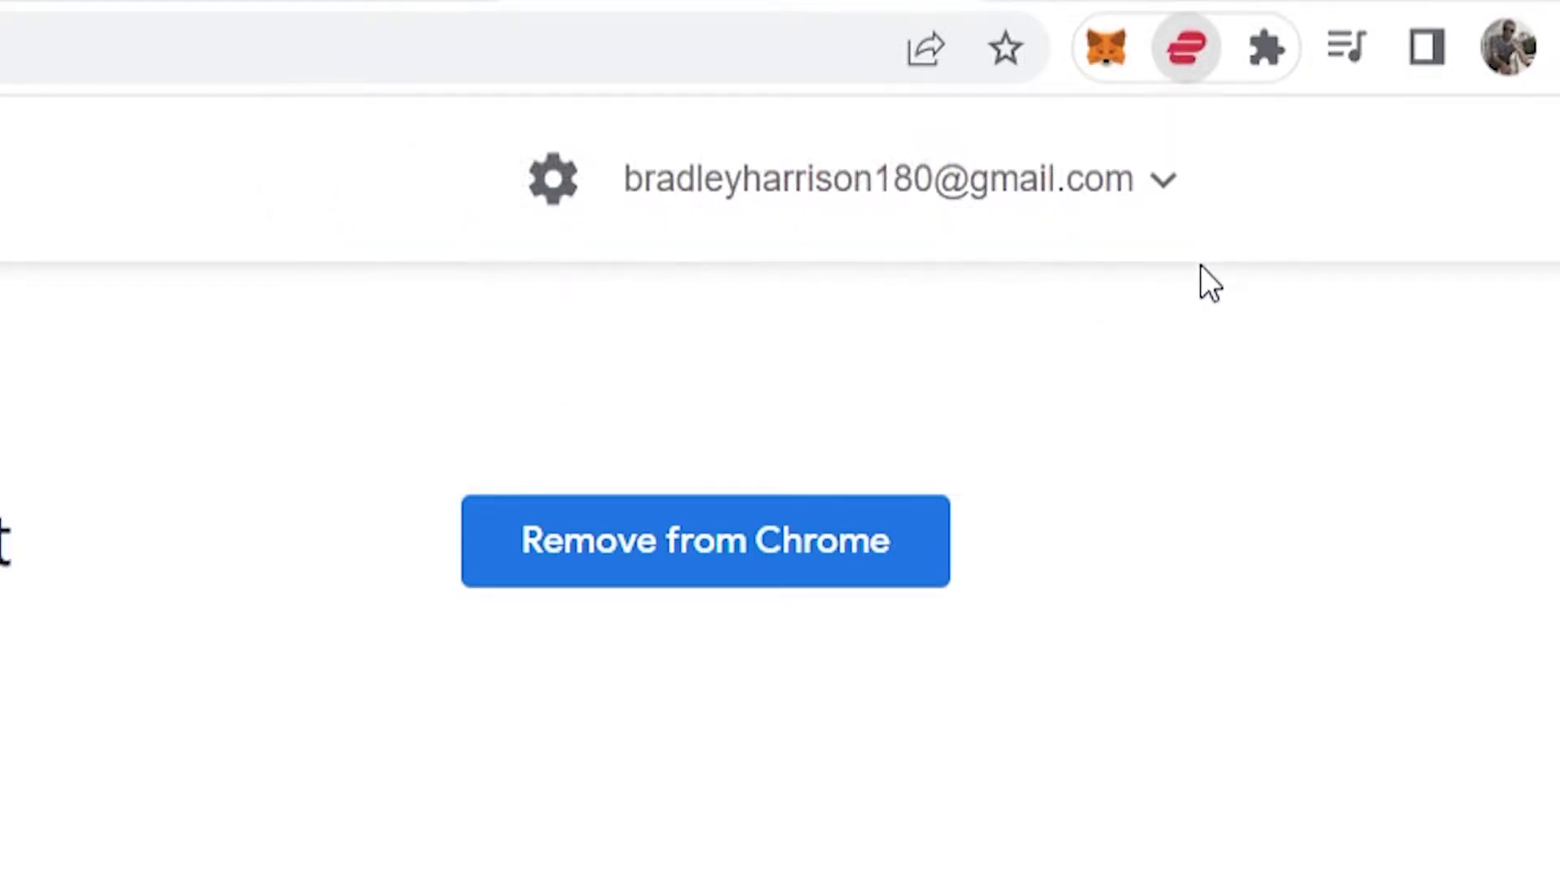
{"action": "left_click", "coordinate": [1272, 56]}
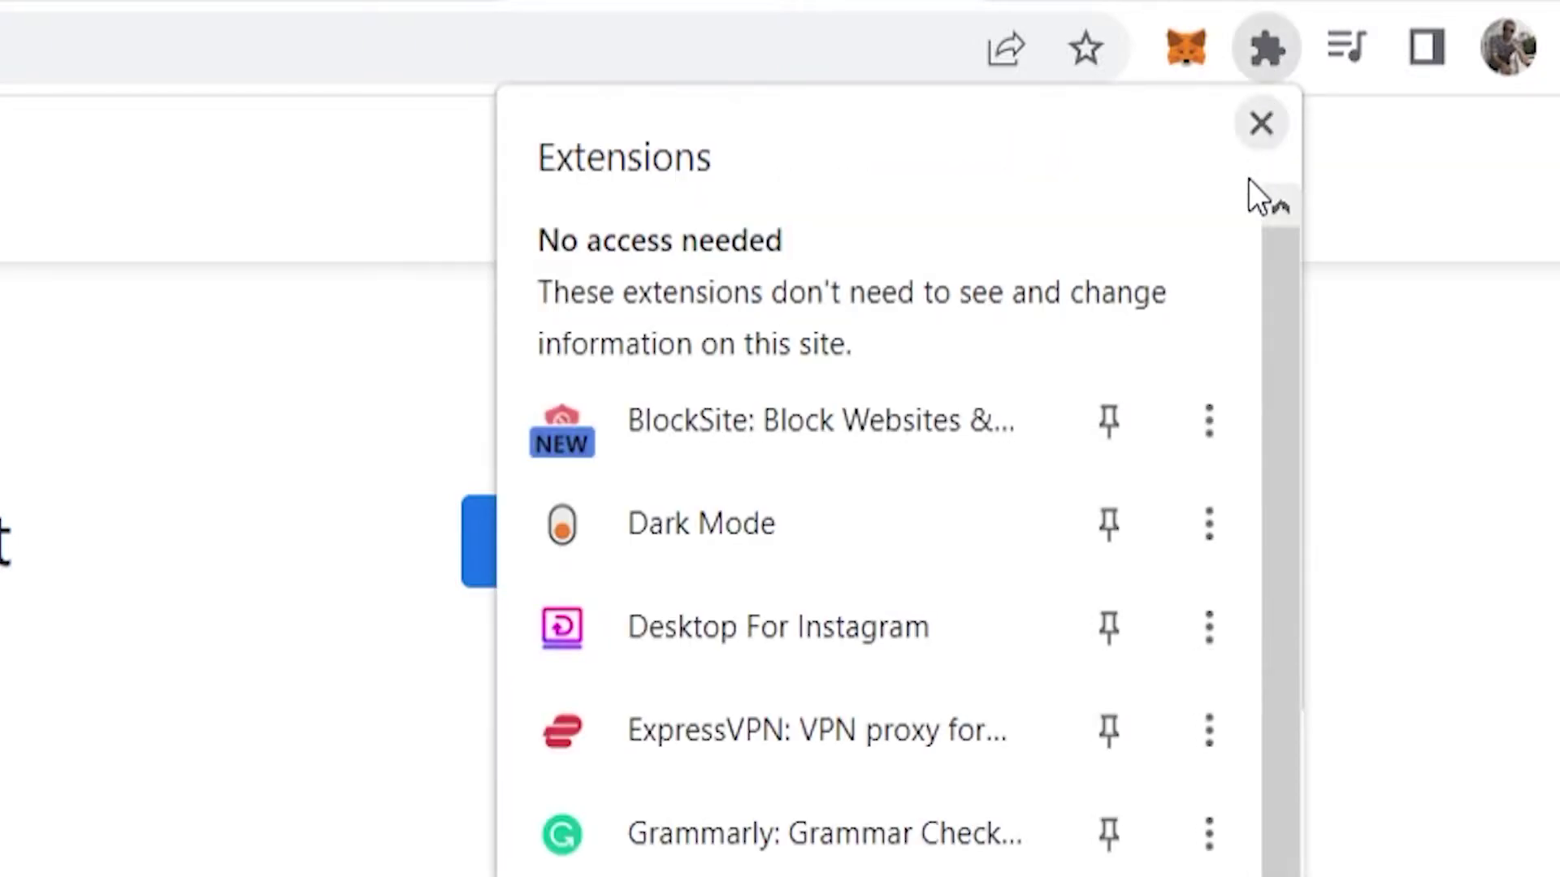
{"action": "scroll", "coordinate": [883, 537], "scroll_direction": "down", "scroll_amount": 3}
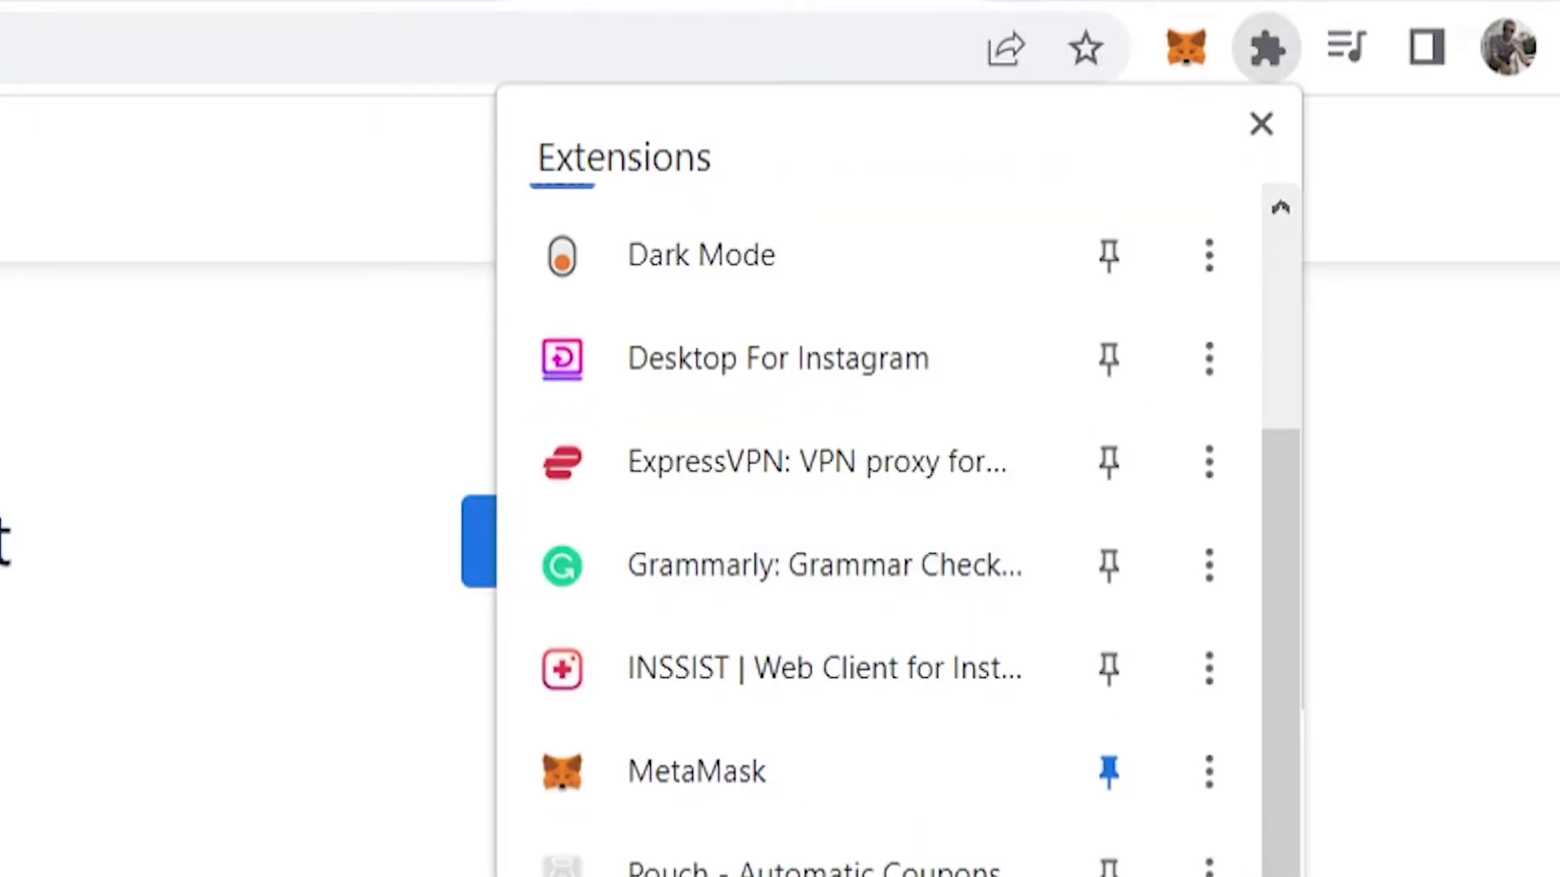
{"action": "scroll", "coordinate": [884, 537], "scroll_direction": "up", "scroll_amount": 3}
{"action": "left_click", "coordinate": [816, 731]}
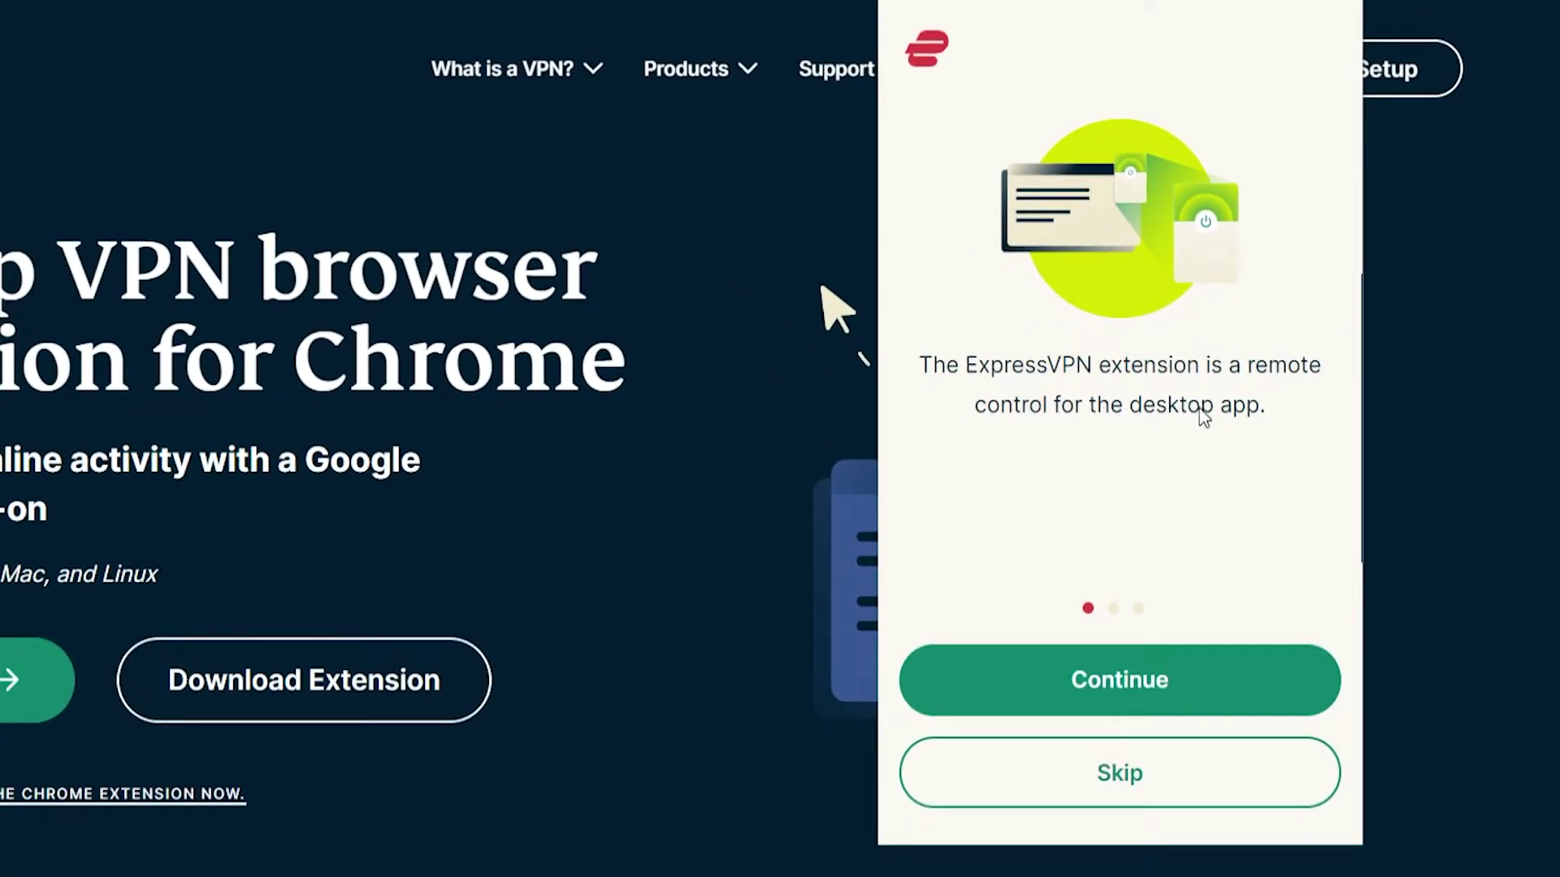
- Continue through the three onboarding slides and accept sharing crash and diagnostic reports
{"action": "left_click", "coordinate": [1115, 678]}
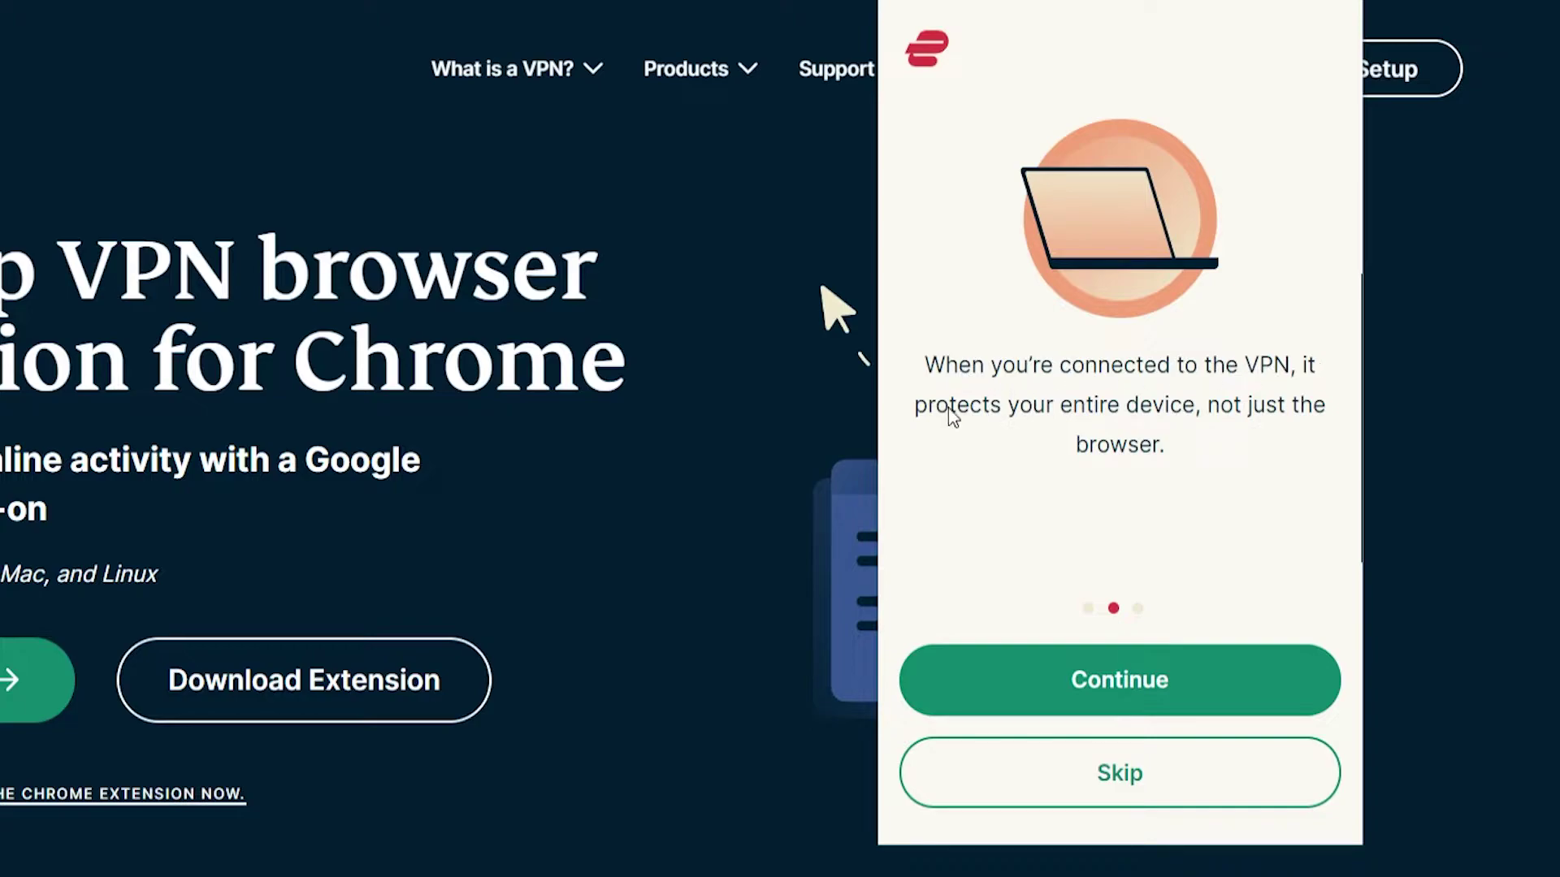
{"action": "left_click", "coordinate": [1173, 677]}
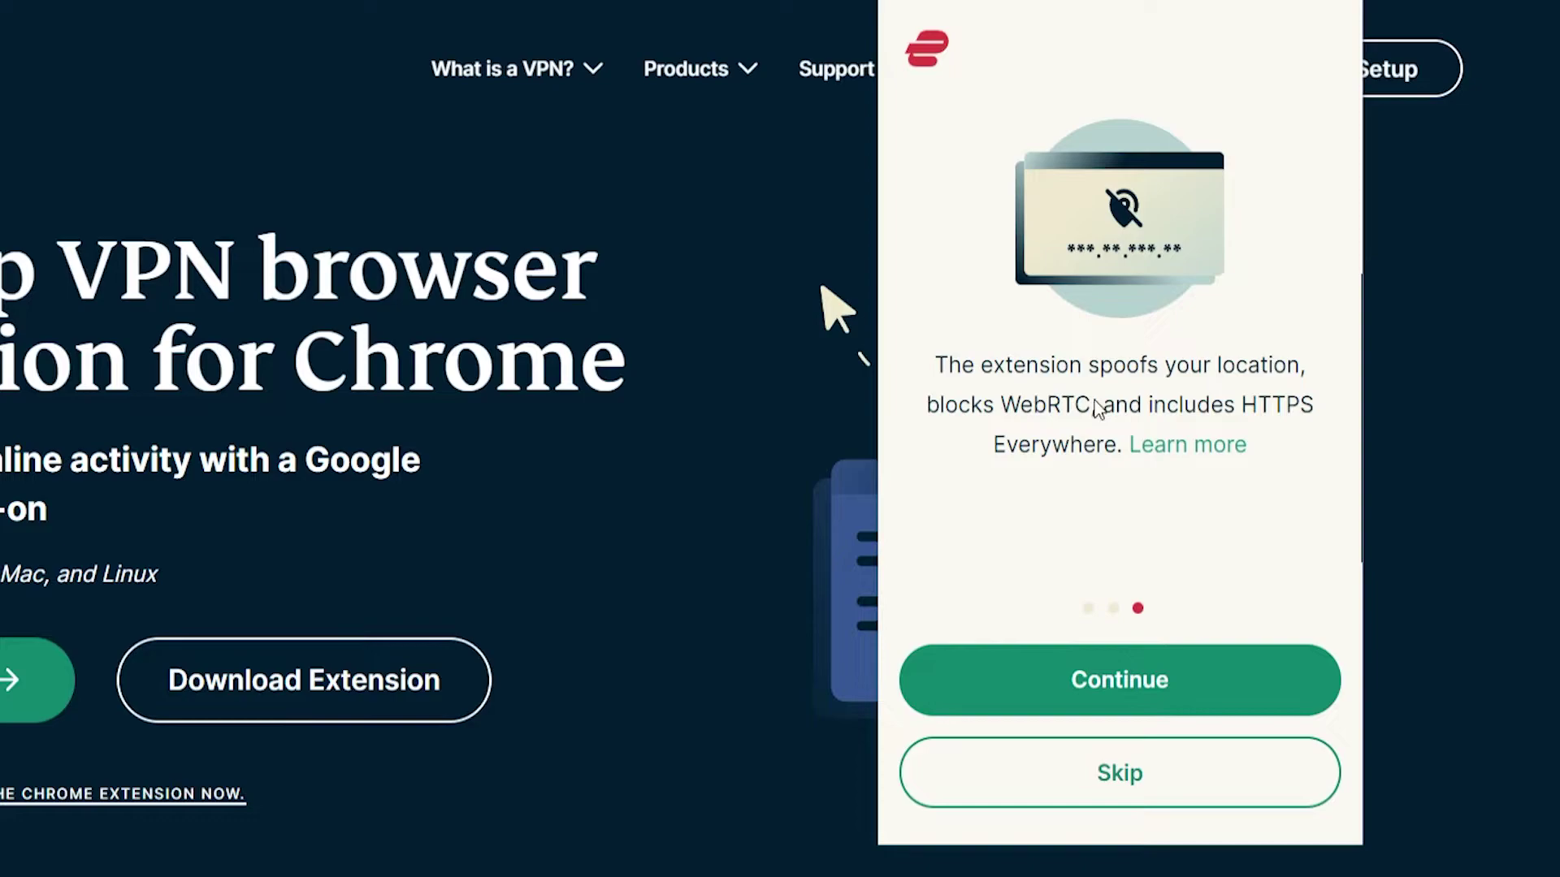
{"action": "left_click", "coordinate": [1120, 695]}
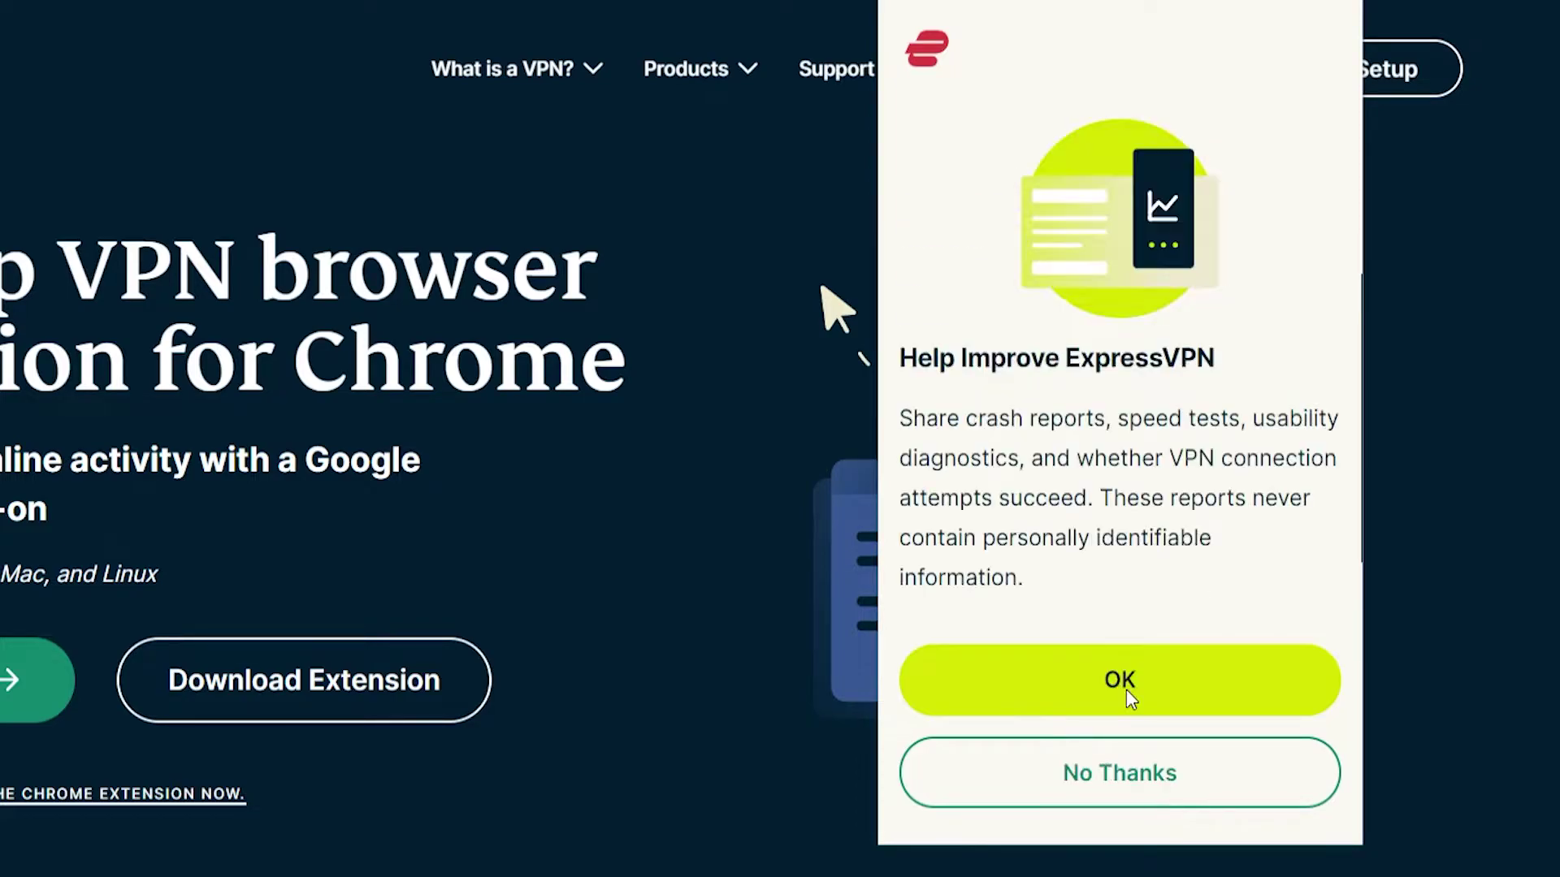
{"action": "left_click", "coordinate": [1111, 690]}
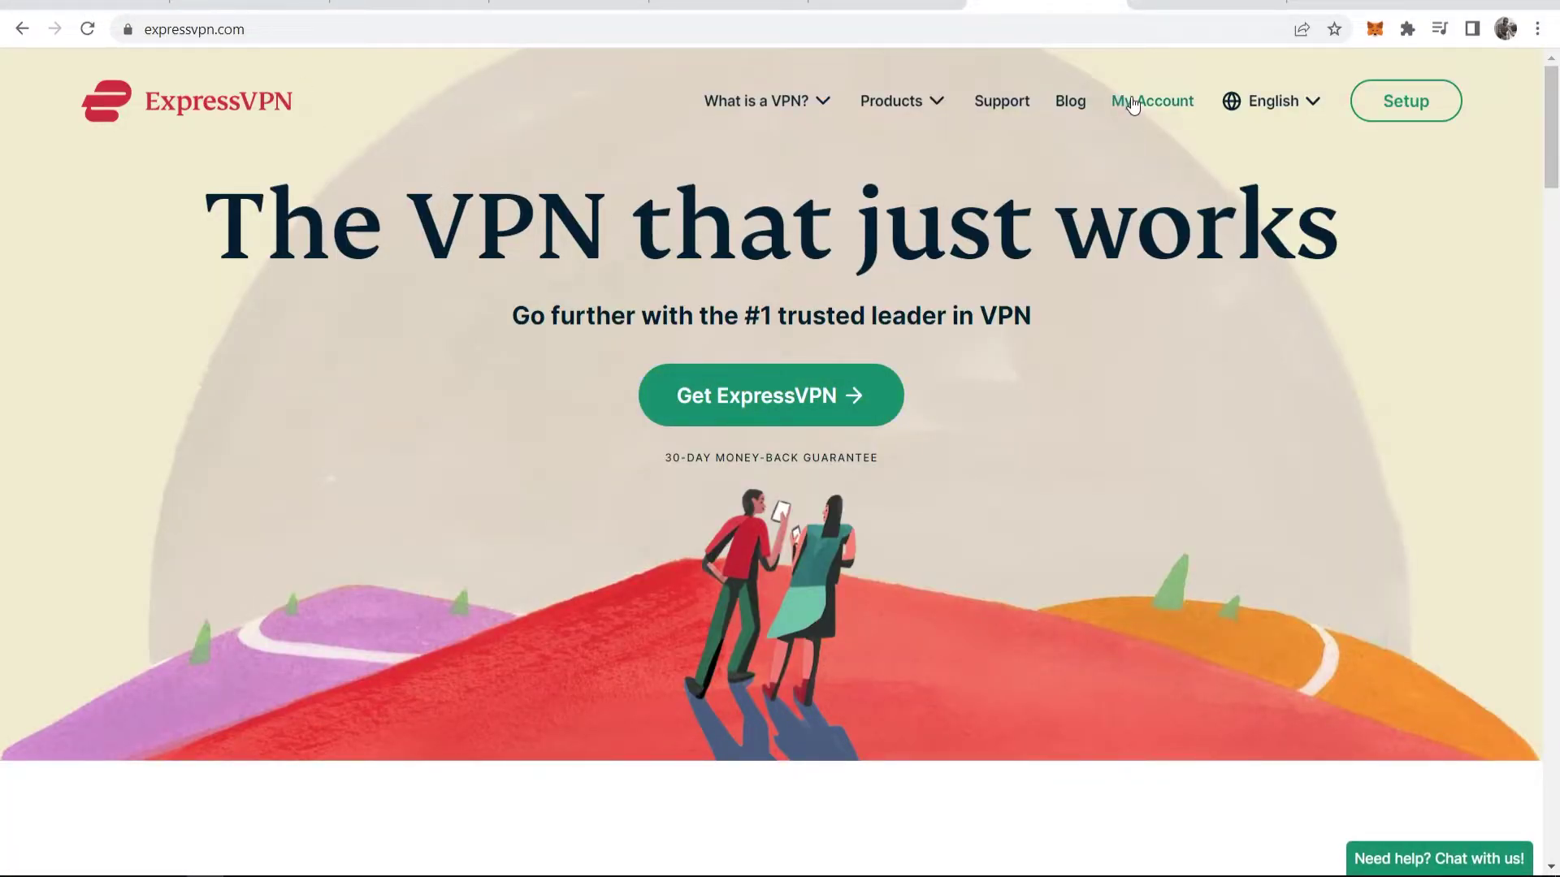
- Sign in to My Account with the autofilled credentials and highlight the Set up your devices heading
{"action": "left_click", "coordinate": [1133, 101]}
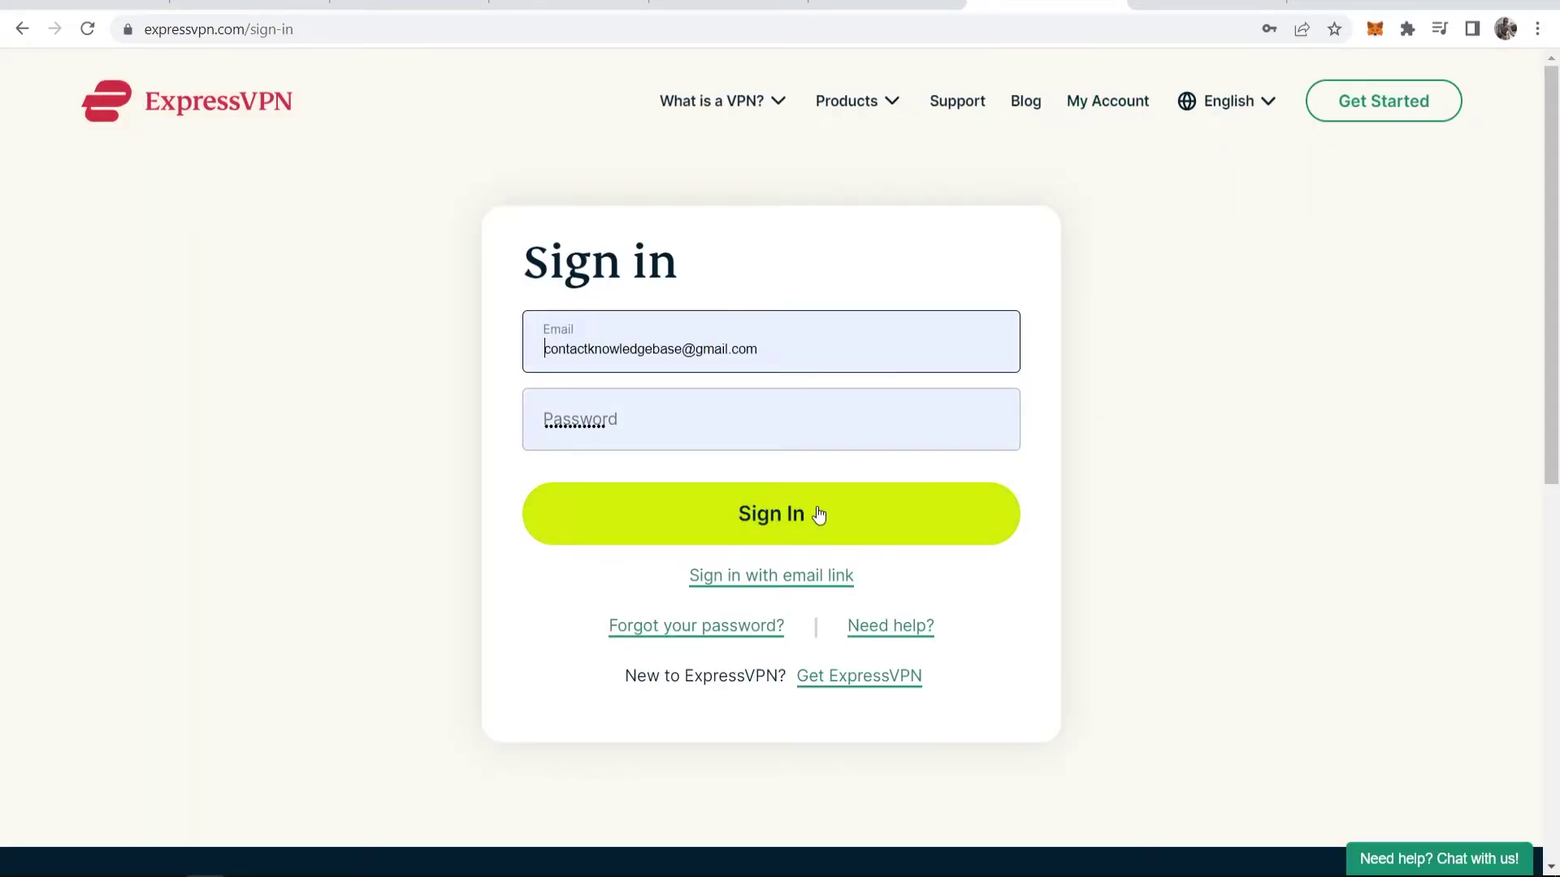
{"action": "left_click", "coordinate": [818, 513]}
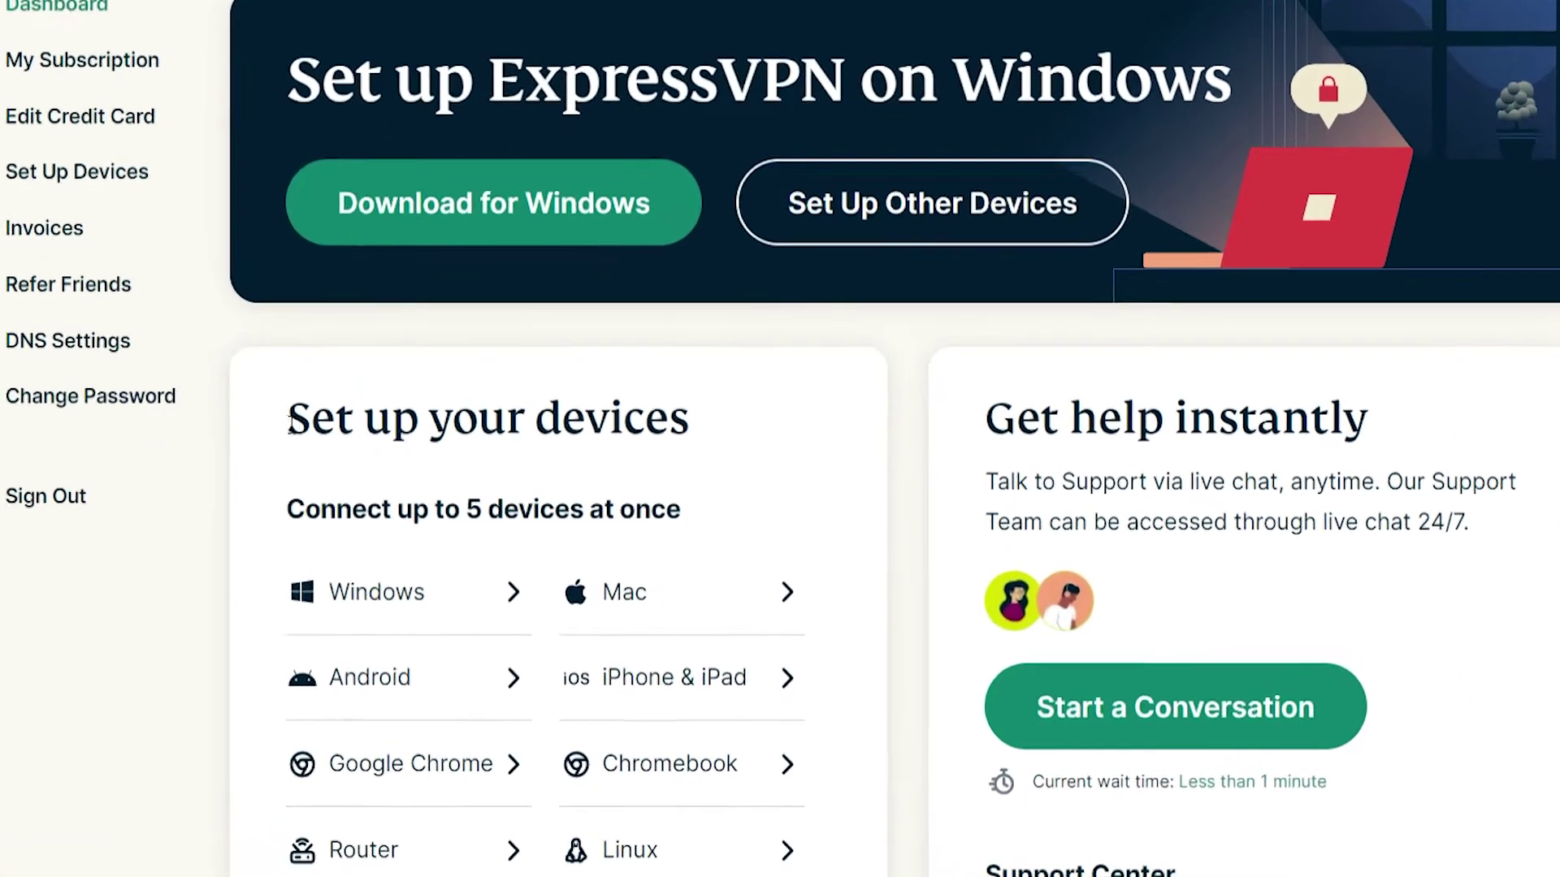
{"action": "left_click_drag", "start_coordinate": [421, 509], "coordinate": [718, 507]}
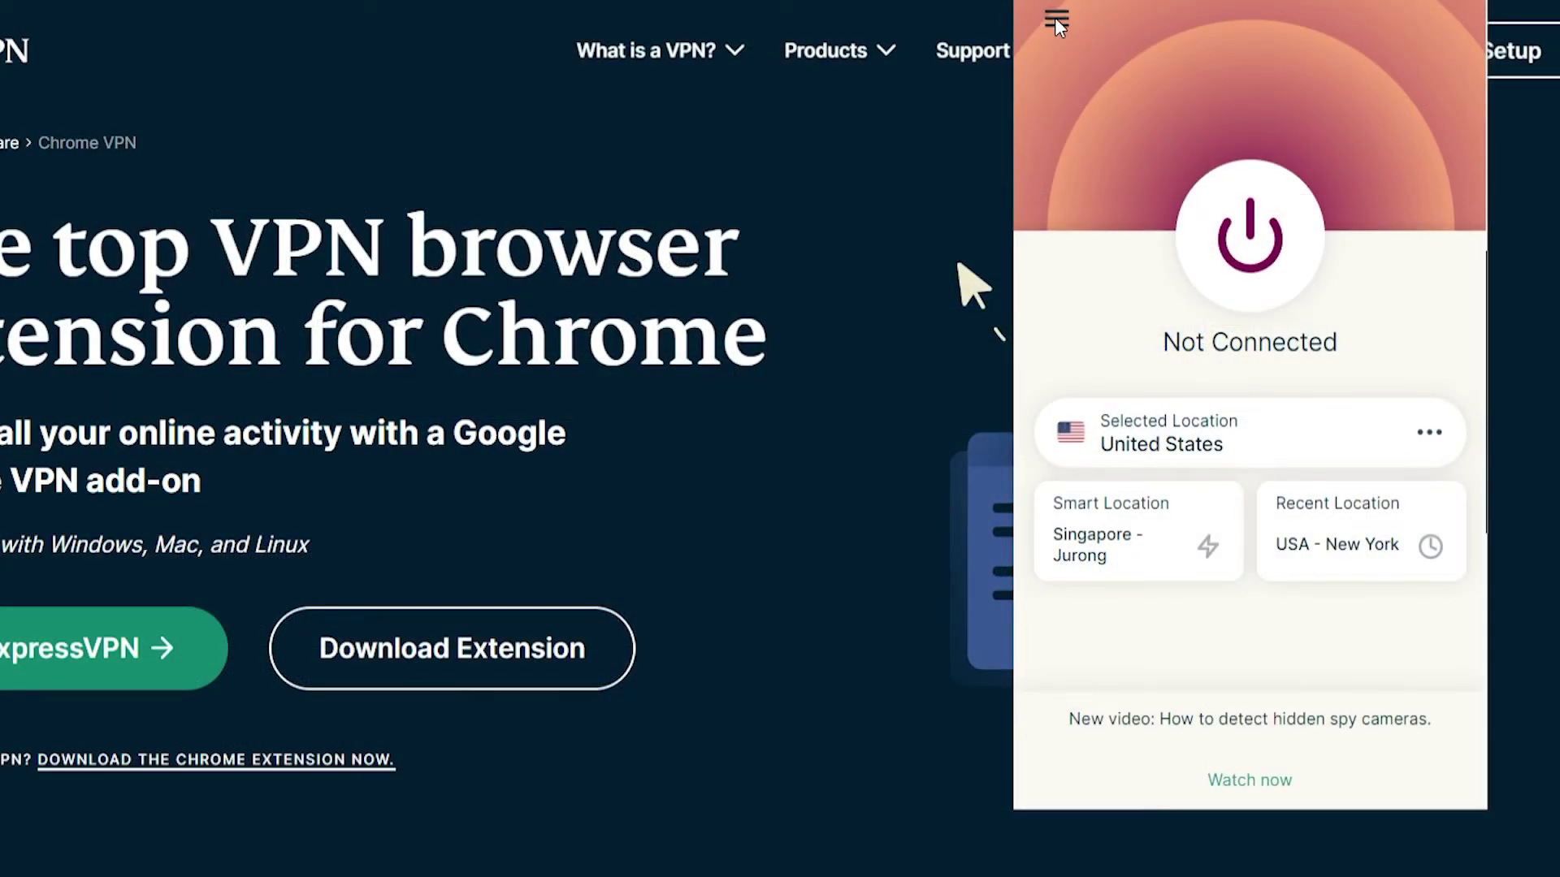
- View the extension's General settings, then reopen the popup with Ctrl+Shift+X
{"action": "left_click", "coordinate": [1056, 18]}
{"action": "left_click", "coordinate": [1097, 98]}
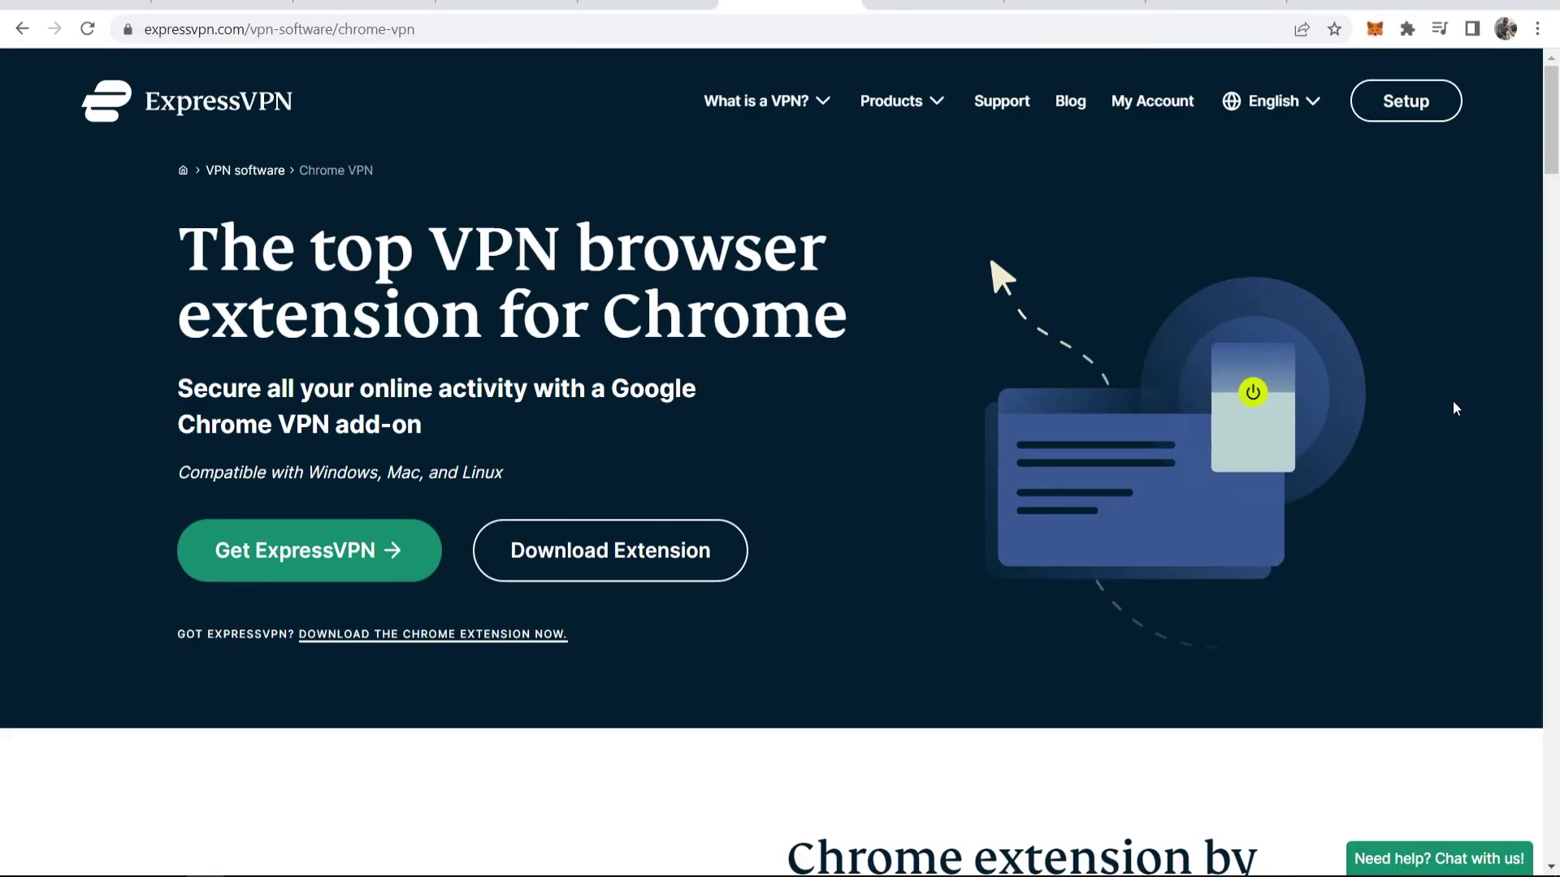
{"action": "key", "text": "ctrl+shift+x"}
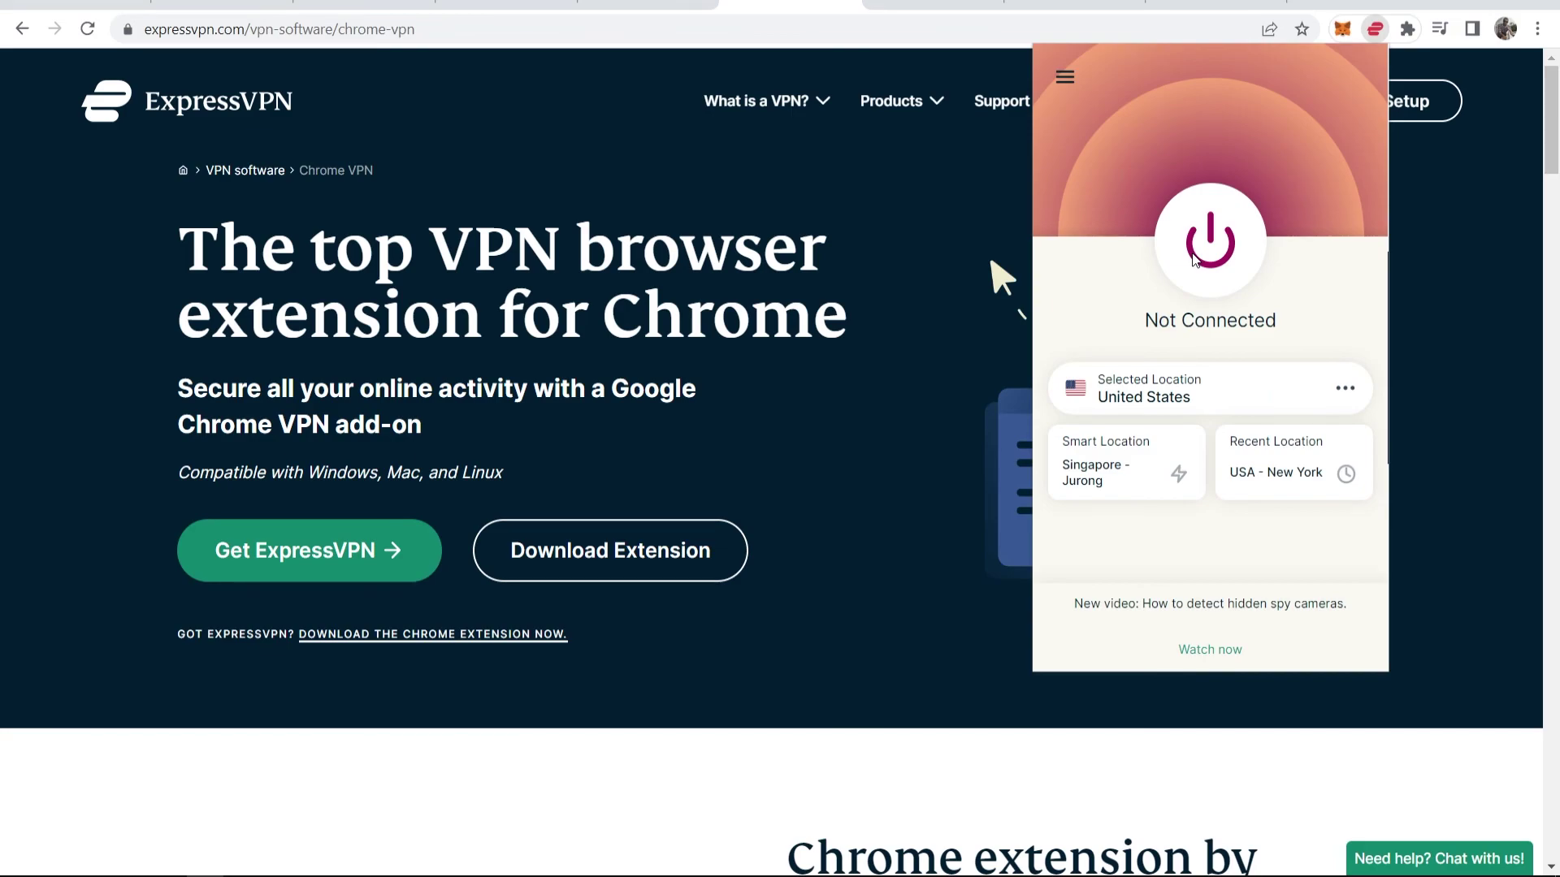